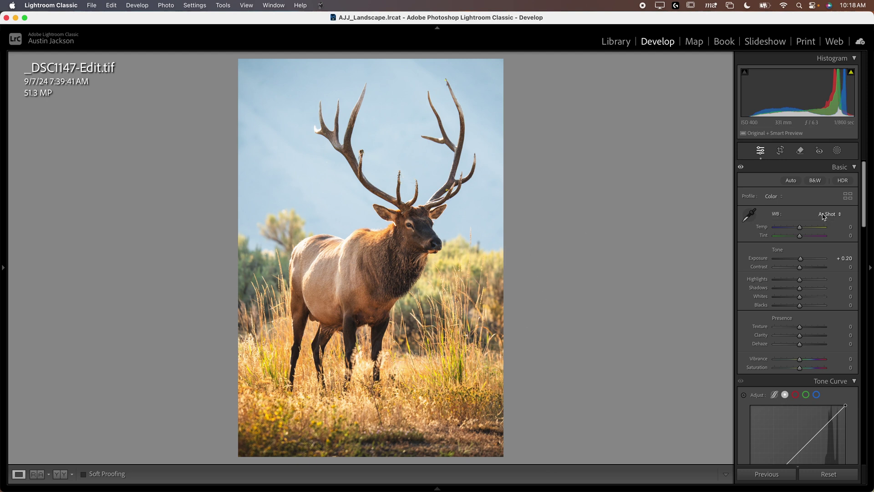
Step: Turn on spot visualization in the Remove tool, lower its threshold slightly and bring the sky beside the elk's antlers into close view
left_click(801, 151)
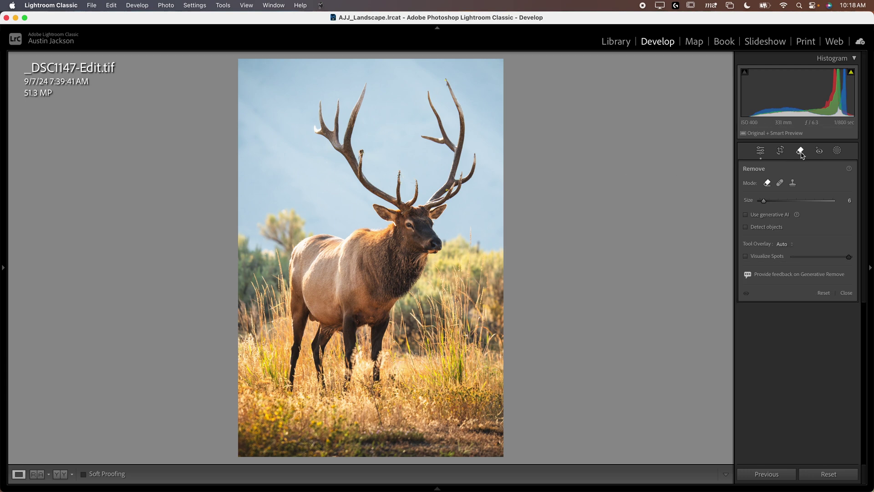
left_click(764, 256)
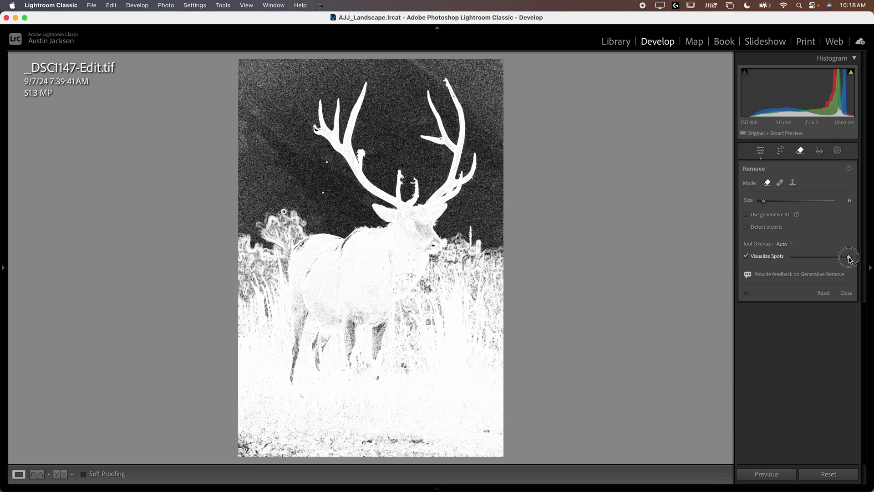
left_click_drag(849, 258, 845, 257)
key("z")
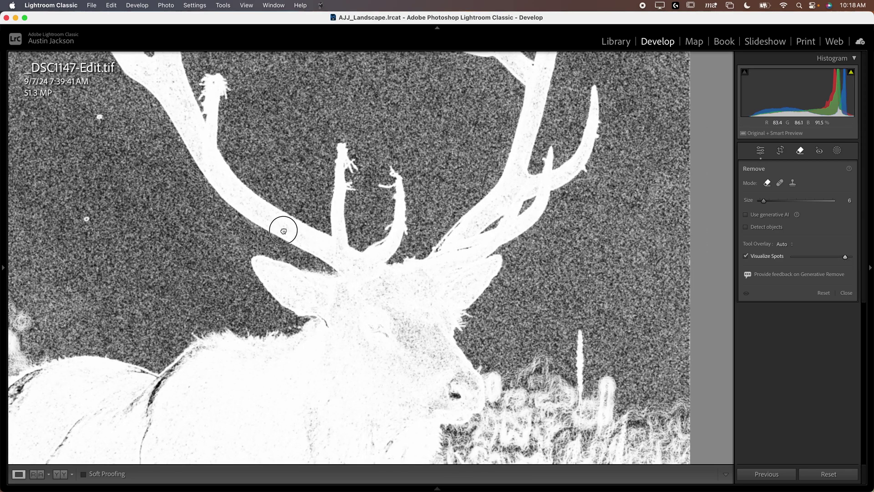
scroll(281, 228, "left", 10)
scroll(281, 228, "up", 5)
Step: Compare the sky without the spot overlay, and remove the two dust spots below the left antler using brush size 14
left_click(798, 151)
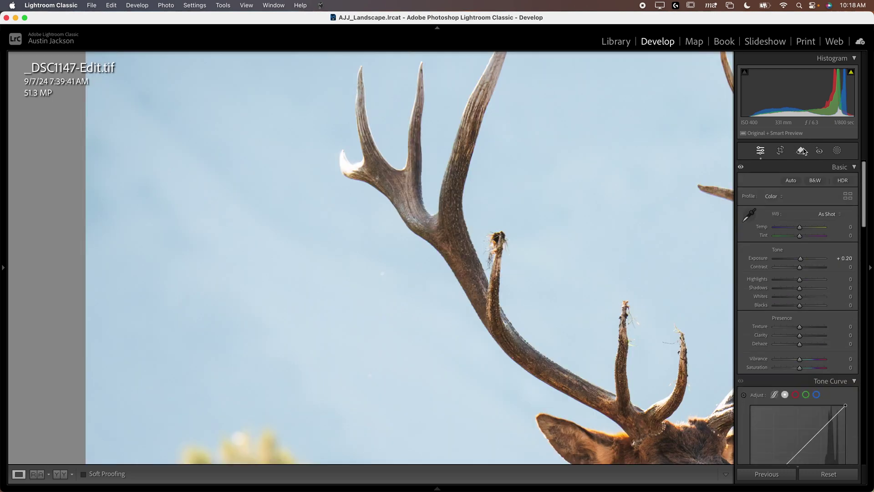
key("super+equal")
left_click(438, 329)
left_click(403, 249)
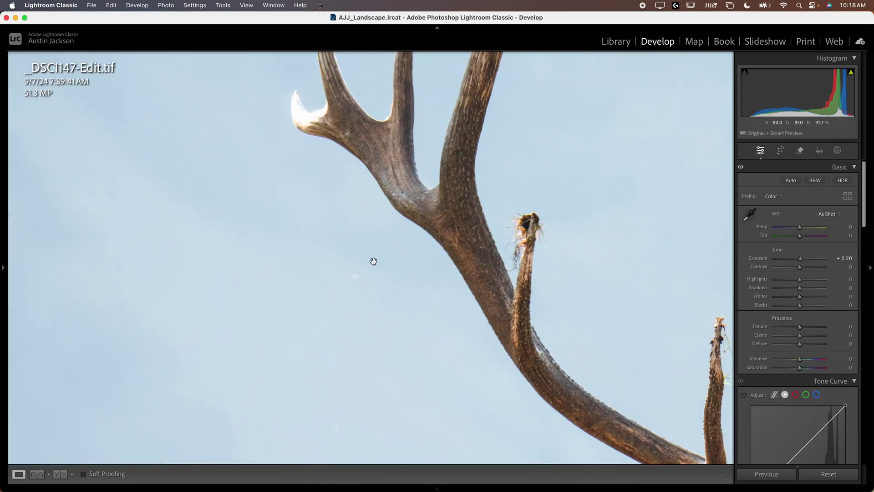
left_click(800, 150)
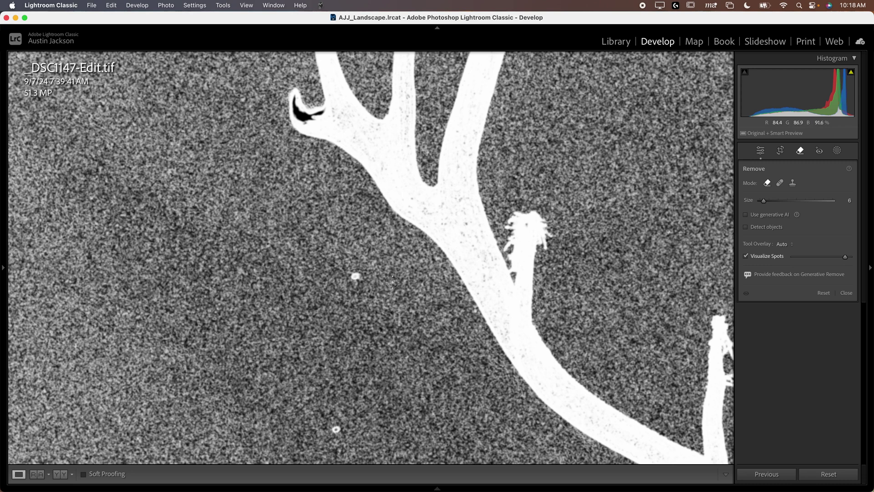
left_click_drag(763, 200, 769, 205)
left_click(352, 275)
left_click(336, 428)
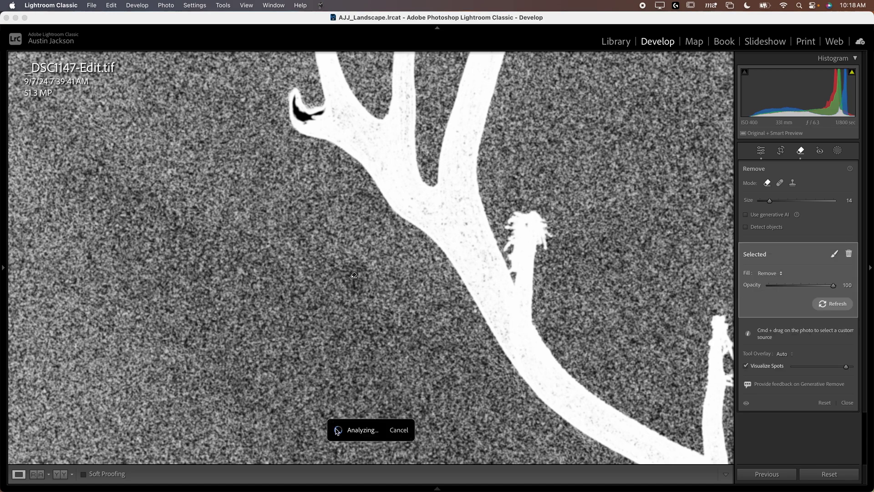
Step: Check the whole photo for remaining dust spots in the spot visualization and leave the Remove tool
key("super+minus")
key("super+minus")
key("super+minus")
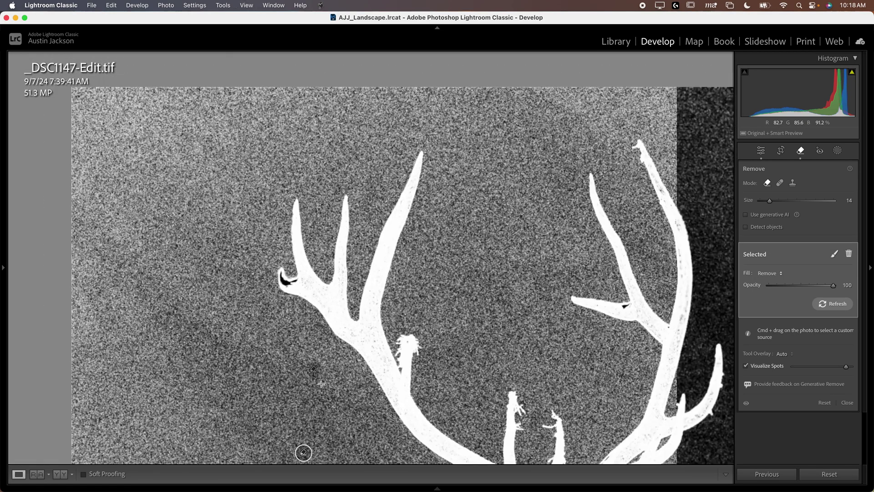
key("super+minus")
key("super+minus")
key("super+minus")
key("super+minus")
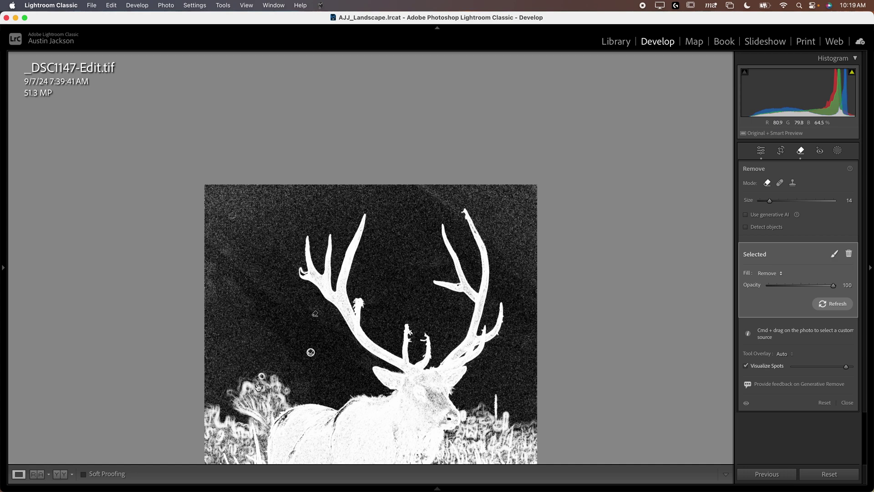
key("super+minus")
key("super+minus")
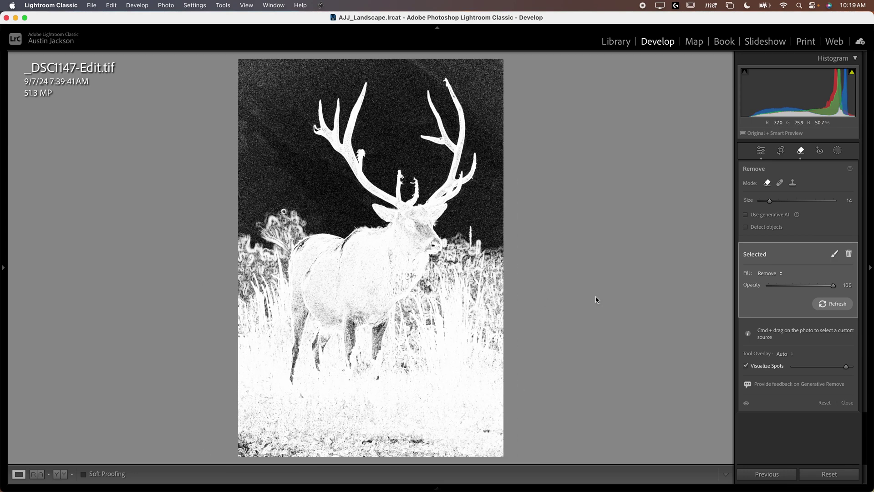
left_click(799, 150)
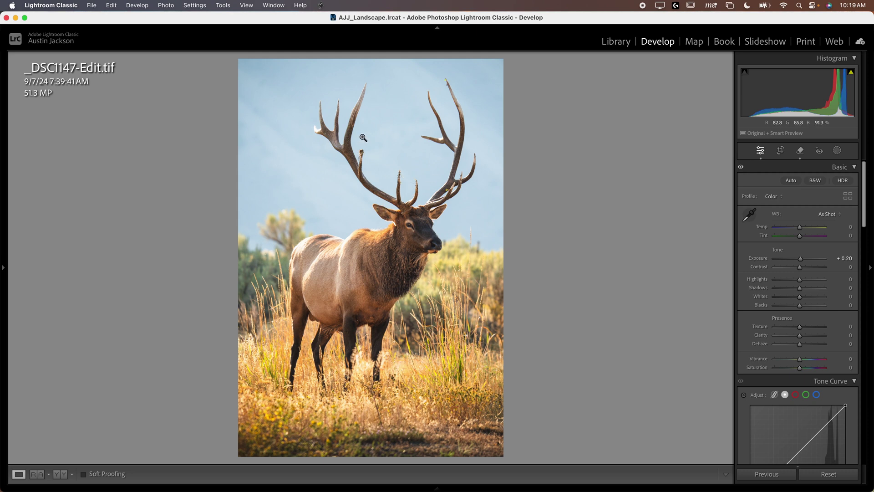
Step: Examine the Detail sharpening settings and the elk photo at different magnifications
scroll(761, 256, "down", 3)
scroll(761, 256, "down", 20)
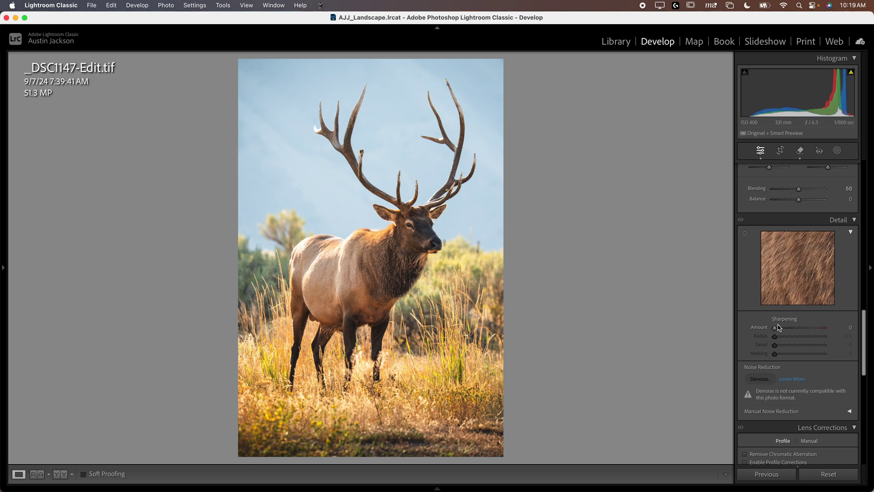
left_click(771, 336)
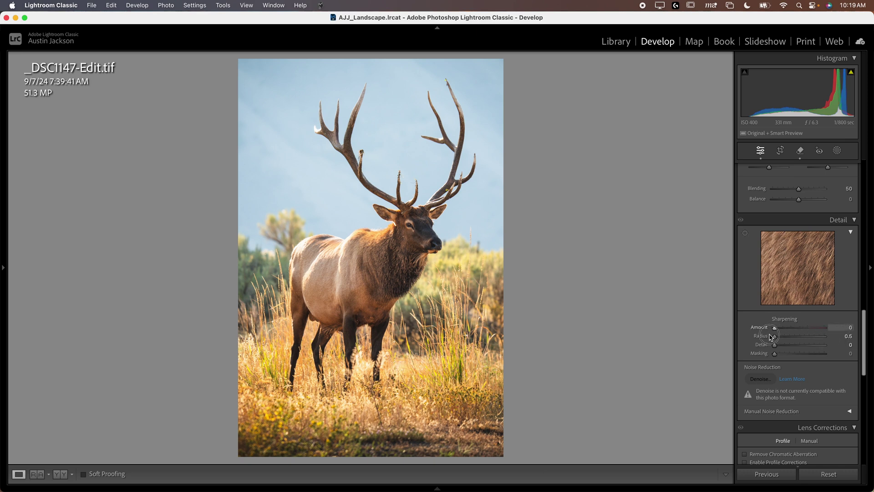
key("super+equal")
key("super+equal")
key("super+equal")
key("super+equal")
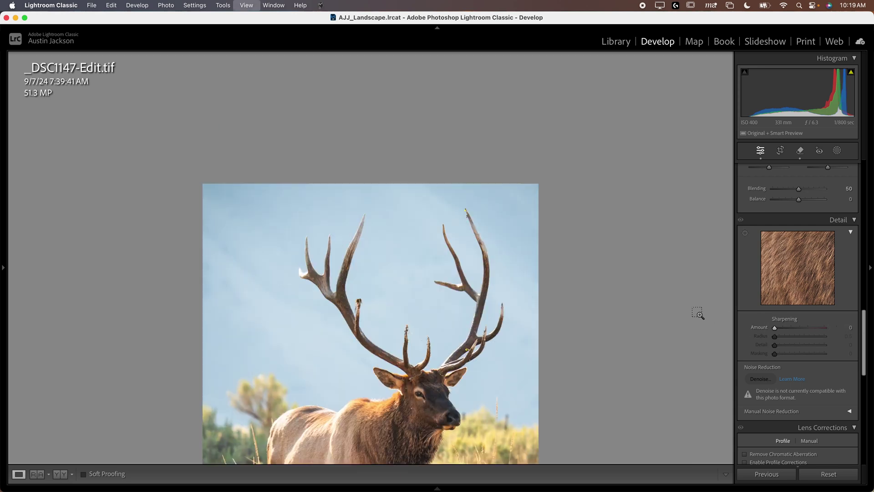
key("super+minus")
key("super+minus")
key("super+minus")
key("super+minus")
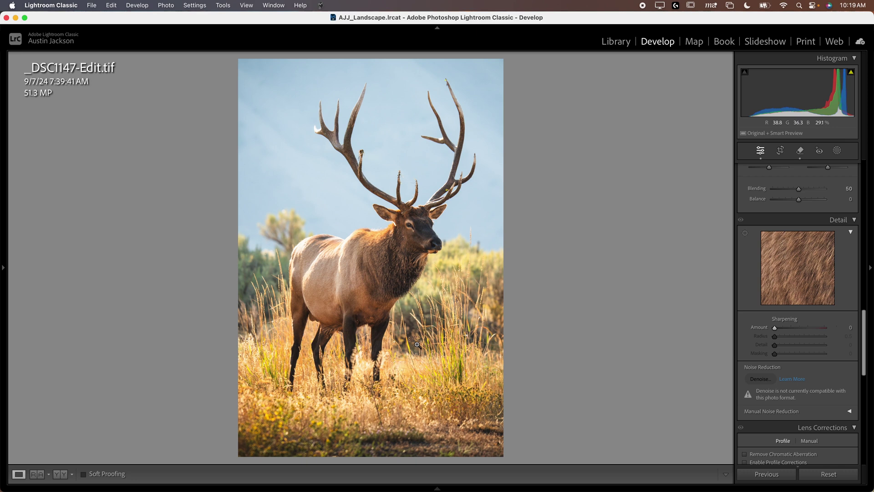
scroll(417, 343, "down", 3)
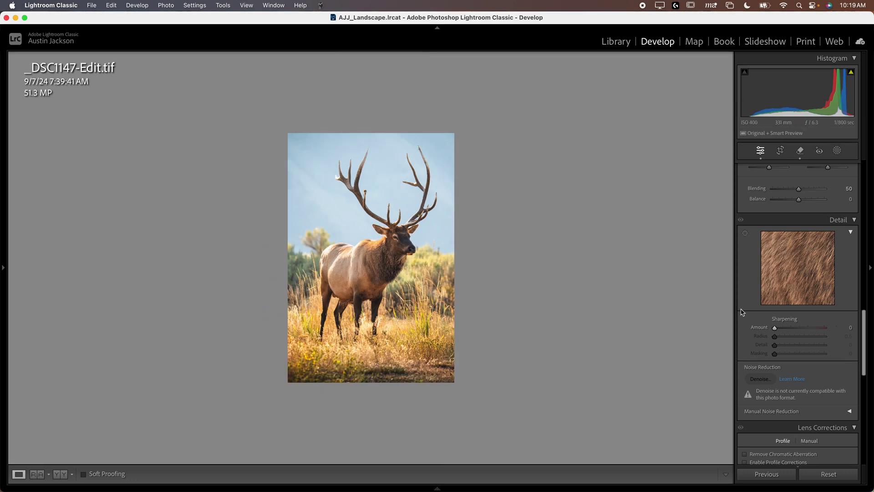
Step: Try sharpening the photo with Amount 150, Radius 3.0 and Detail 100, and return all three to their minimum
left_click_drag(775, 327, 825, 336)
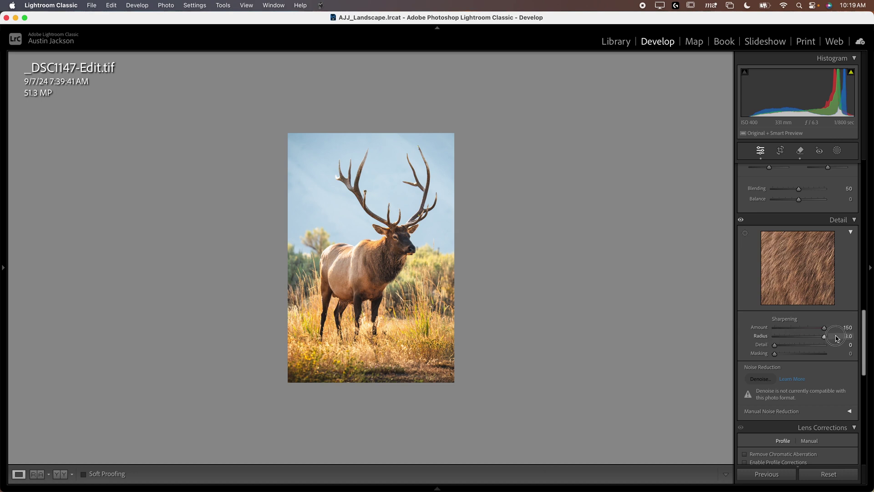
left_click_drag(774, 345, 858, 352)
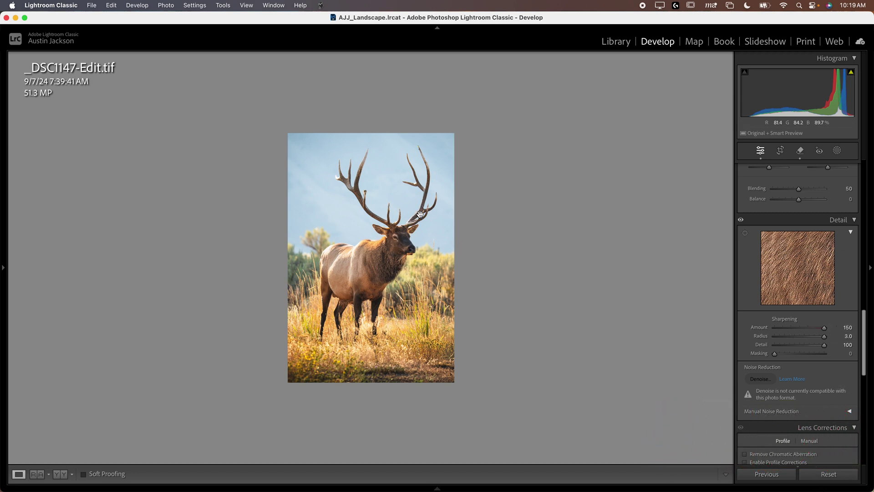
left_click_drag(797, 337, 734, 343)
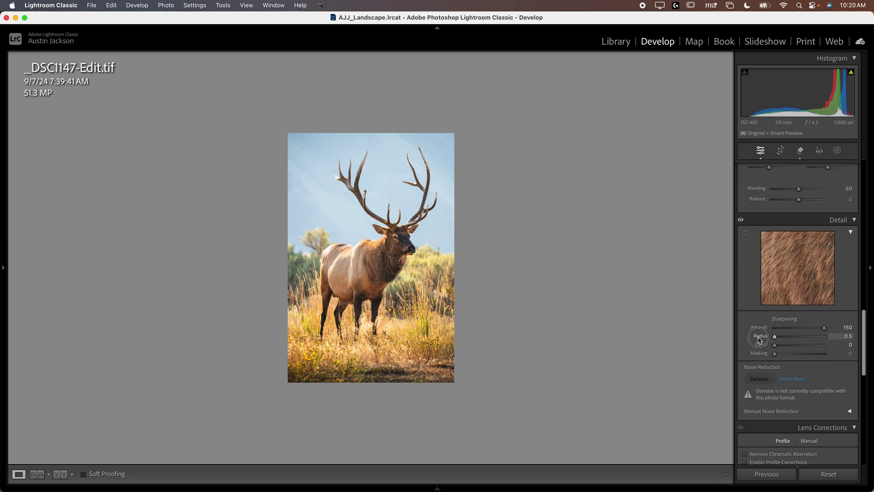
left_click_drag(824, 327, 589, 342)
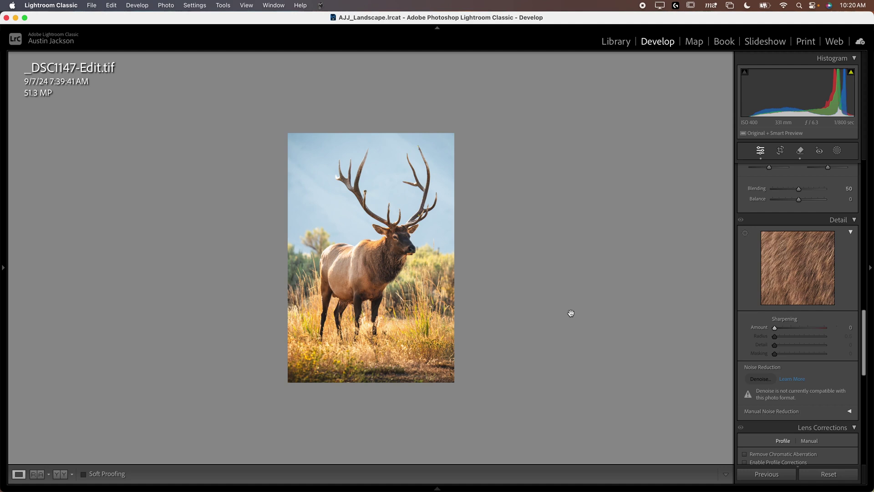
Step: Open the export settings for the photo and direct the Desktop export into a subfolder named Instagram
left_click(91, 6)
left_click(121, 156)
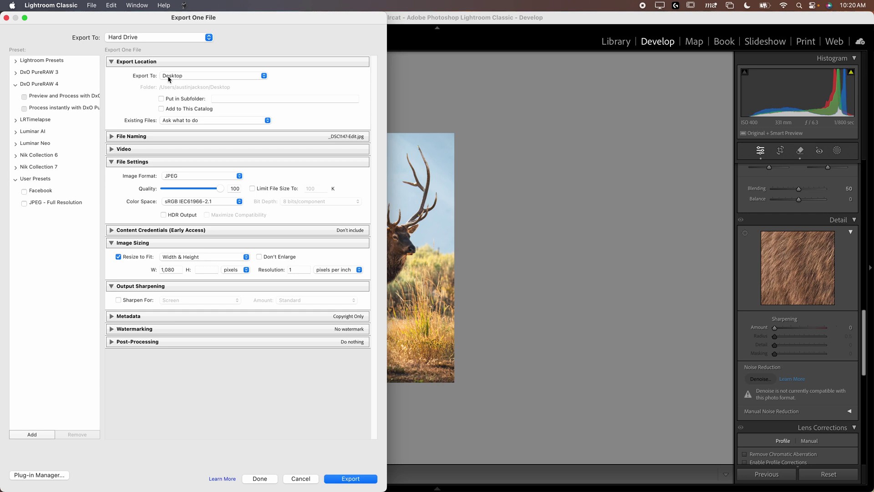
left_click(181, 99)
left_click(243, 98)
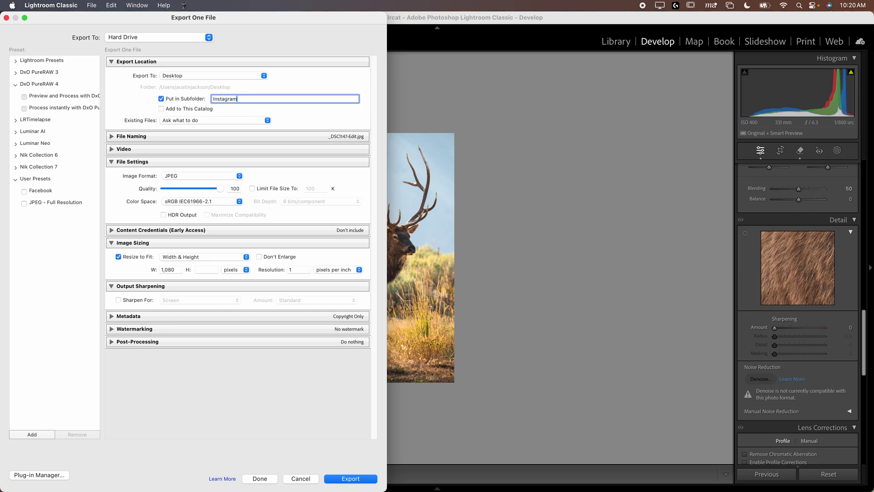
left_click(123, 137)
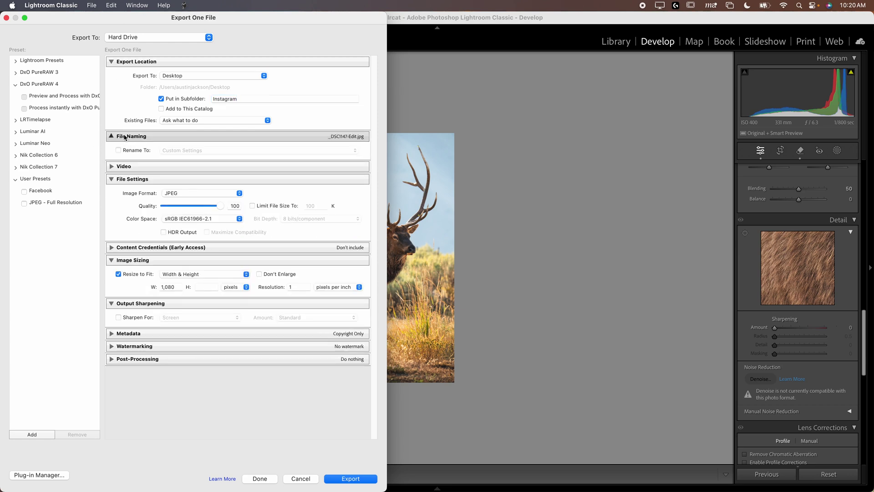
left_click(124, 136)
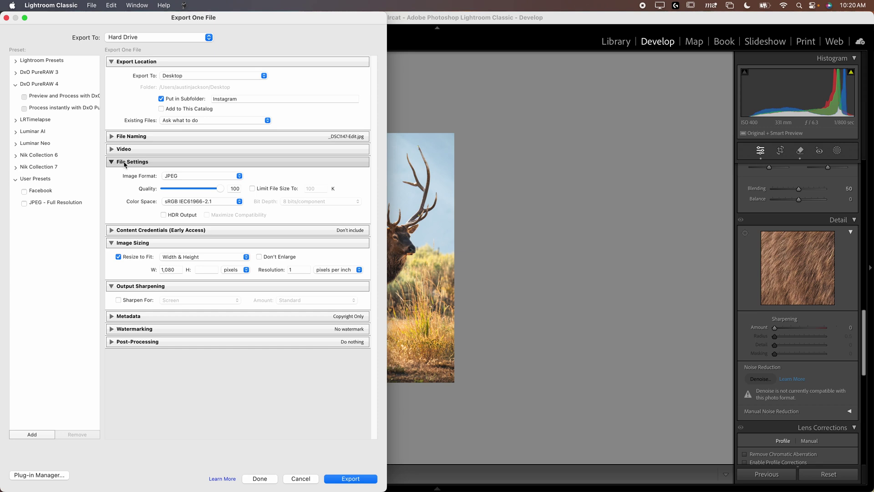
Step: Choose JPEG as the export image format and sRGB IEC61966-2.1 as the color space
left_click(186, 176)
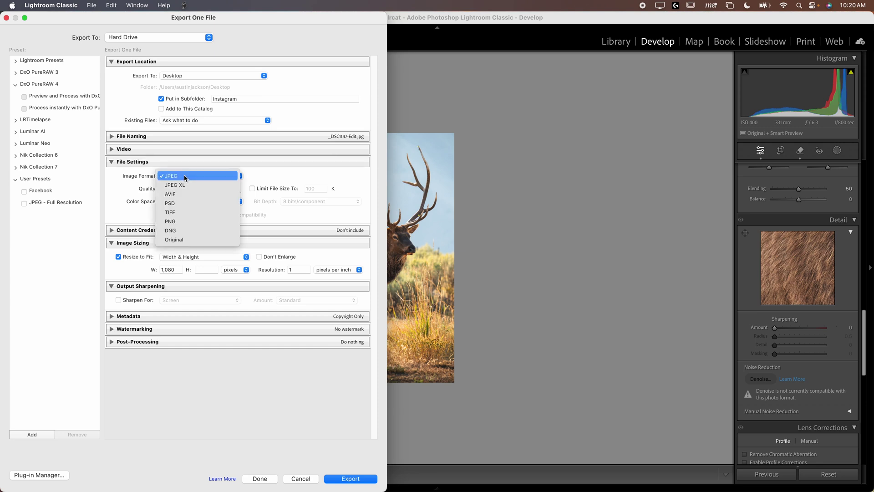
left_click(189, 176)
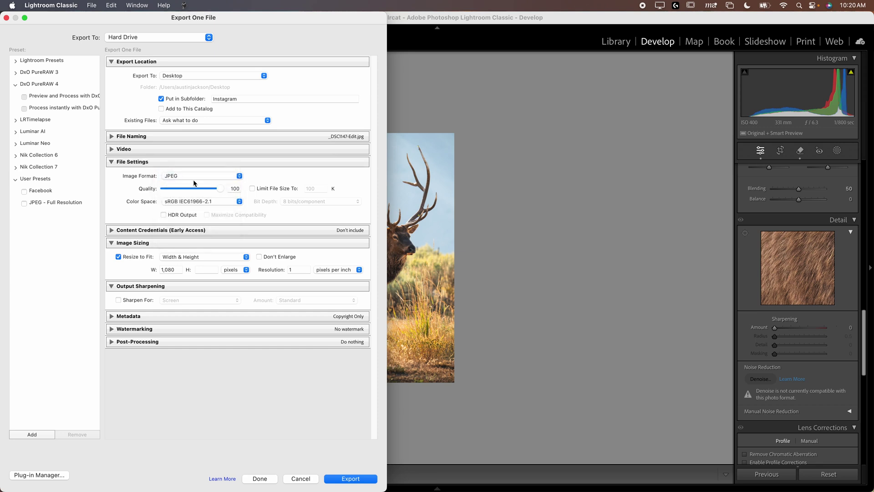
left_click(233, 177)
left_click(228, 171)
left_click(218, 202)
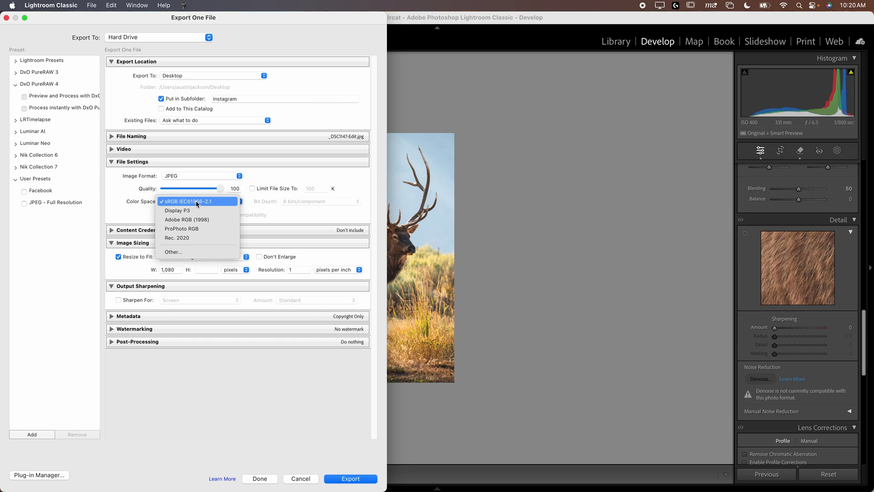
left_click(205, 201)
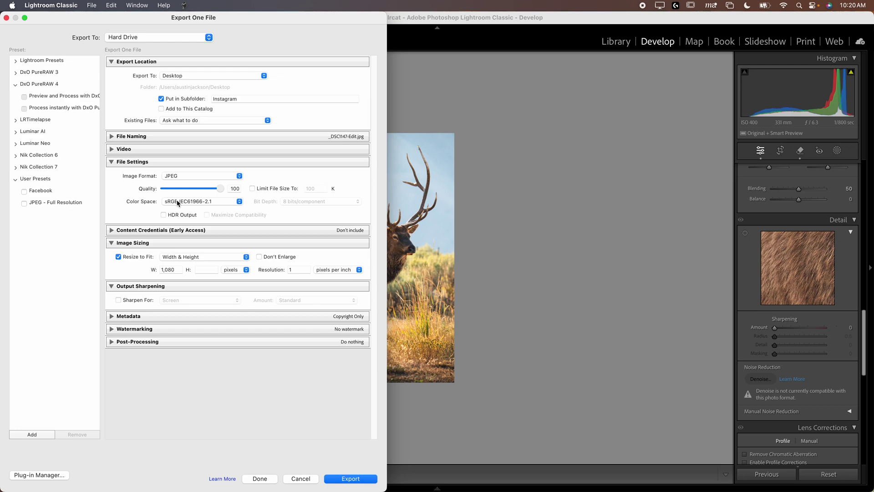
left_click_drag(235, 18, 267, 5)
left_click(230, 201)
left_click(230, 201)
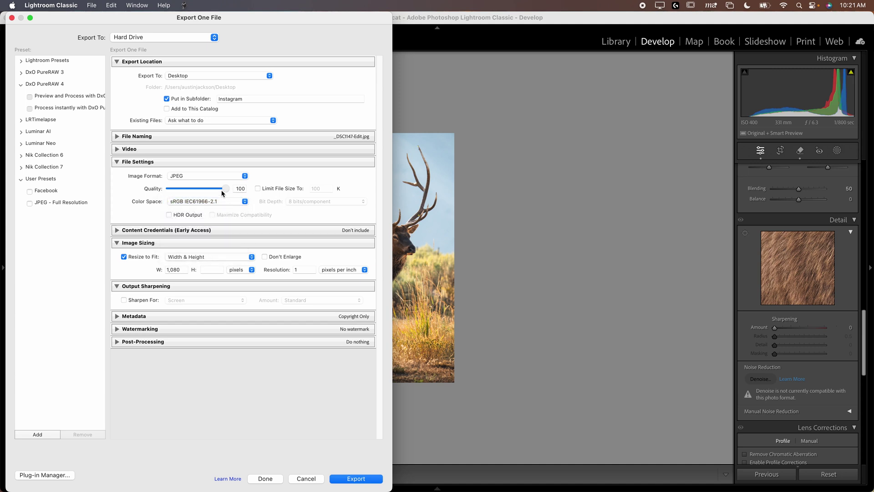
Step: Review the Width & Height resizing at 1,080 pixels wide against the photo, and clear the export resolution value
left_click(137, 230)
left_click(137, 230)
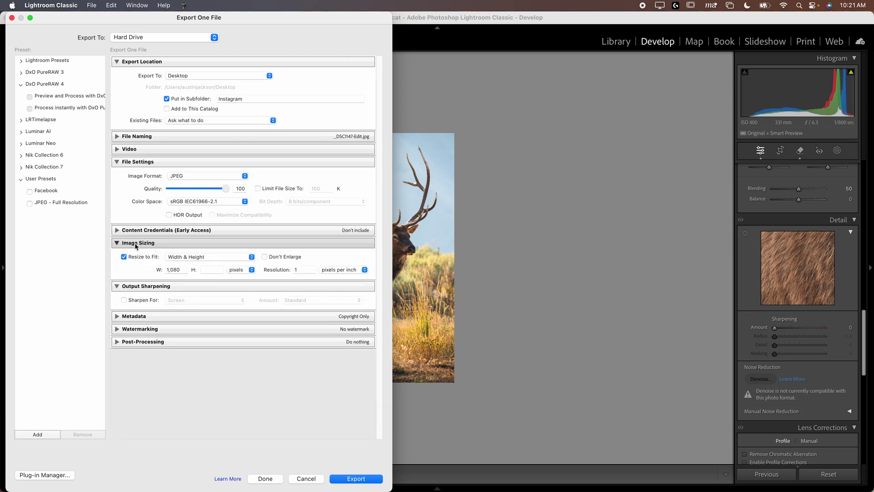
left_click(205, 257)
left_click(136, 273)
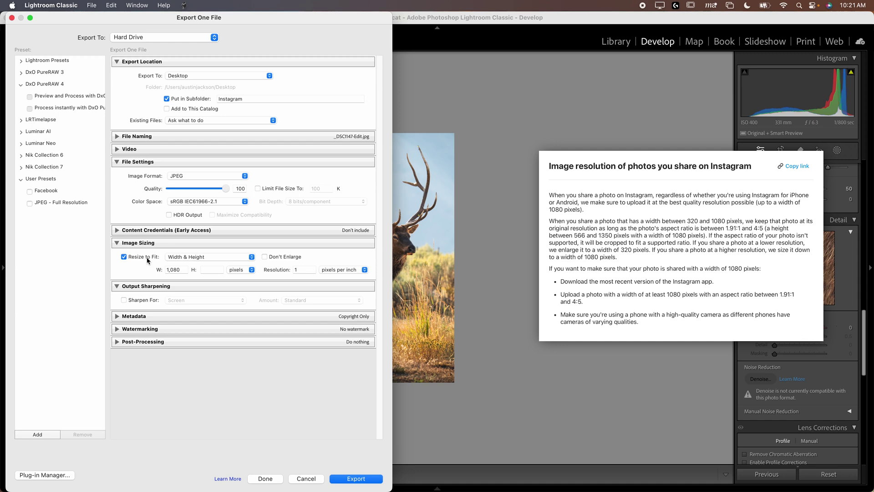
left_click_drag(274, 19, 742, 19)
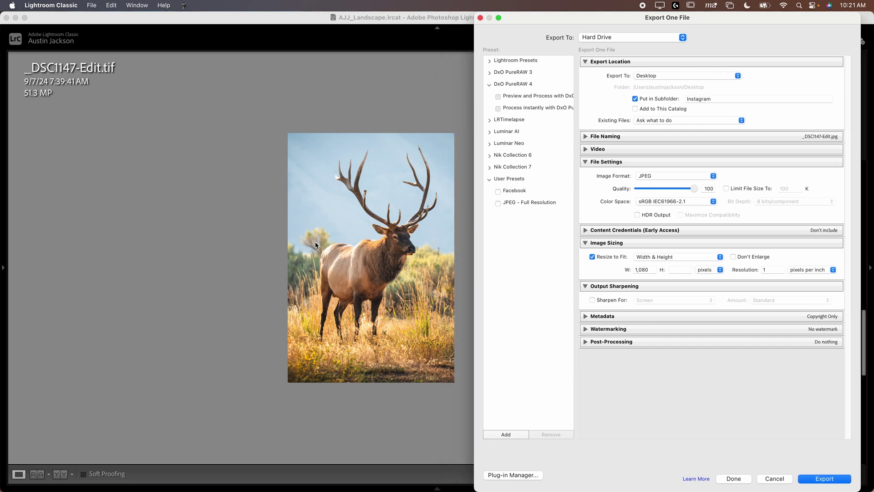
left_click(631, 19)
key("Tab")
double_click(641, 270)
left_click_drag(601, 18, 489, 4)
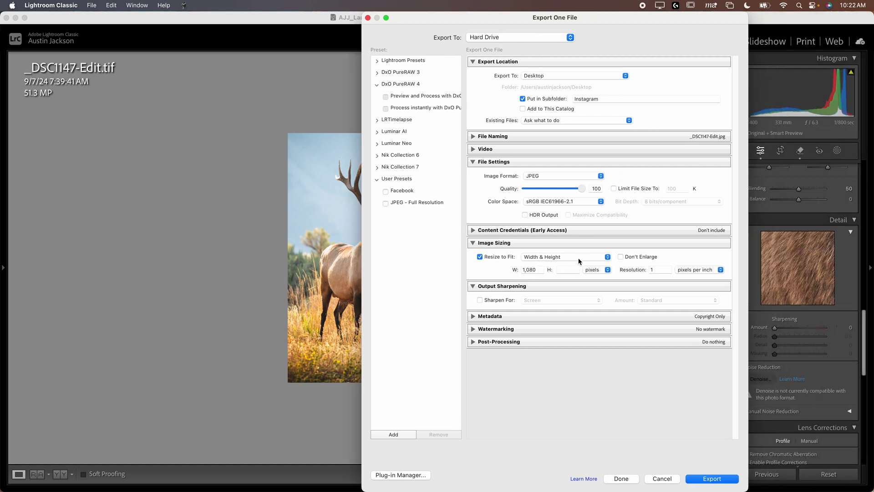
left_click(656, 269)
key("BackSpace")
Step: Enable output sharpening for Screen with the amount set to High
left_click(496, 302)
left_click(652, 300)
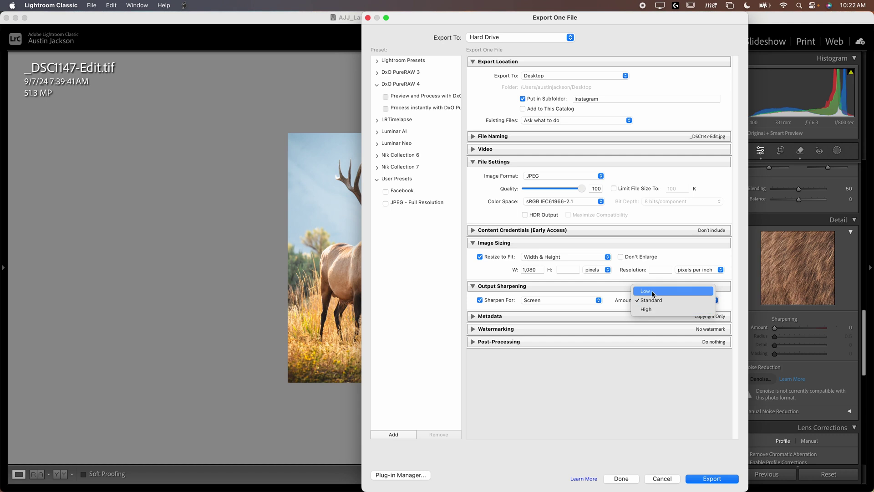
left_click(650, 310)
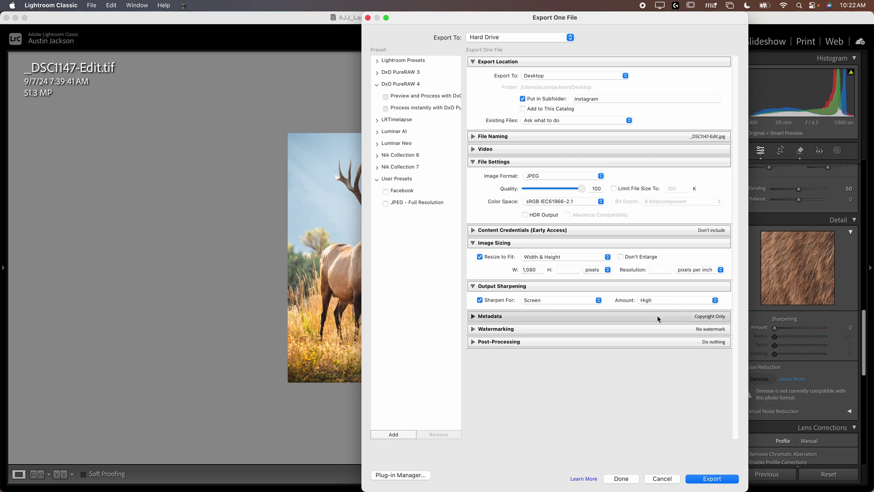
Step: Review the metadata and watermarking options in the export settings, and collapse both sections again
left_click(503, 315)
left_click(541, 332)
left_click(541, 332)
left_click(503, 315)
left_click(503, 329)
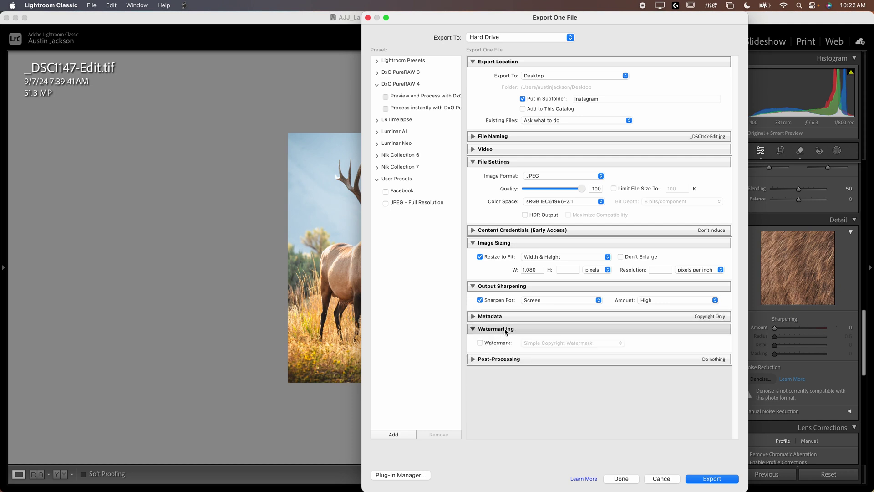
left_click(505, 329)
left_click(508, 342)
left_click(508, 342)
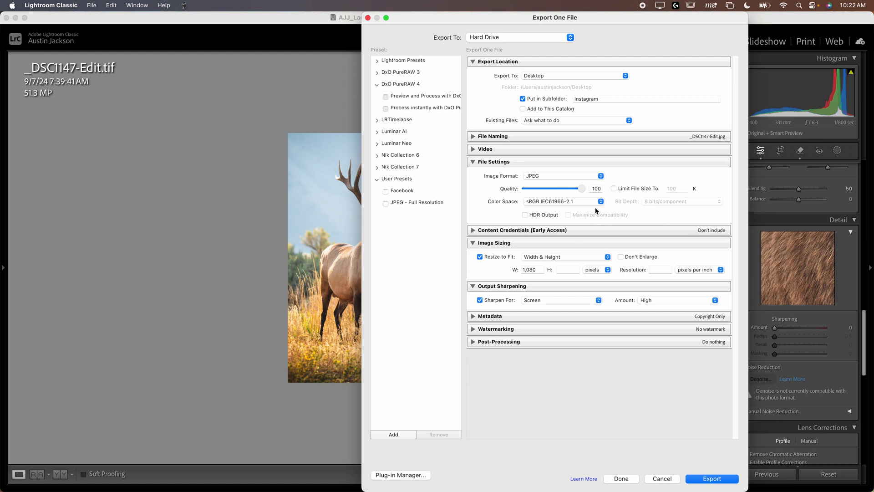
Step: Save the current export settings as a new preset named Instagram Export in the User Presets folder
left_click(391, 435)
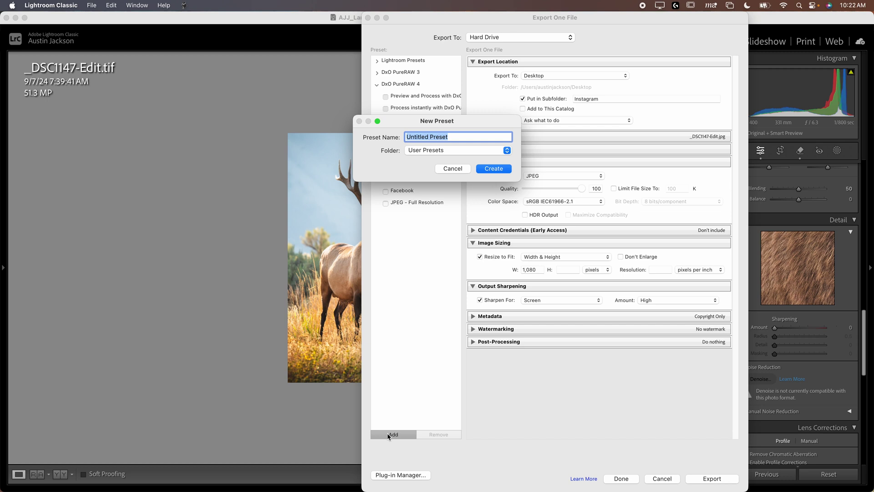
type("Instagram Export")
key("Return")
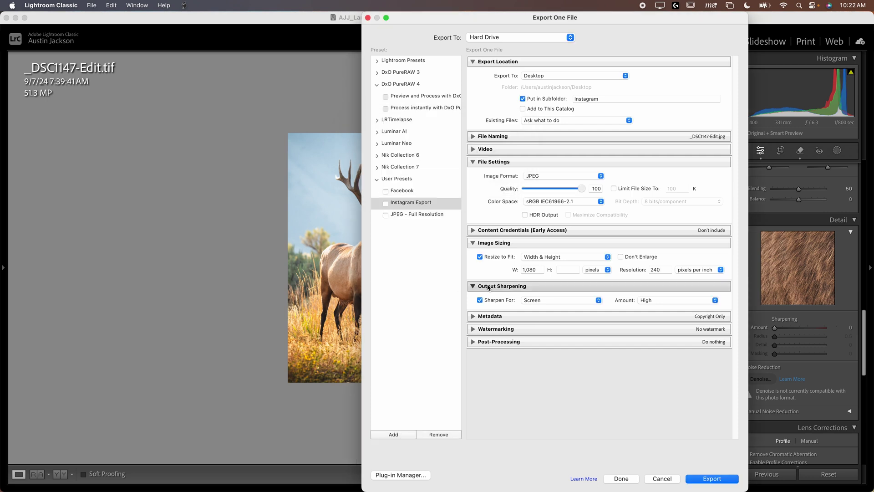
Step: Try the Facebook and JPEG - Full Resolution export presets in turn, and lower the JPEG quality to 88
left_click(418, 214)
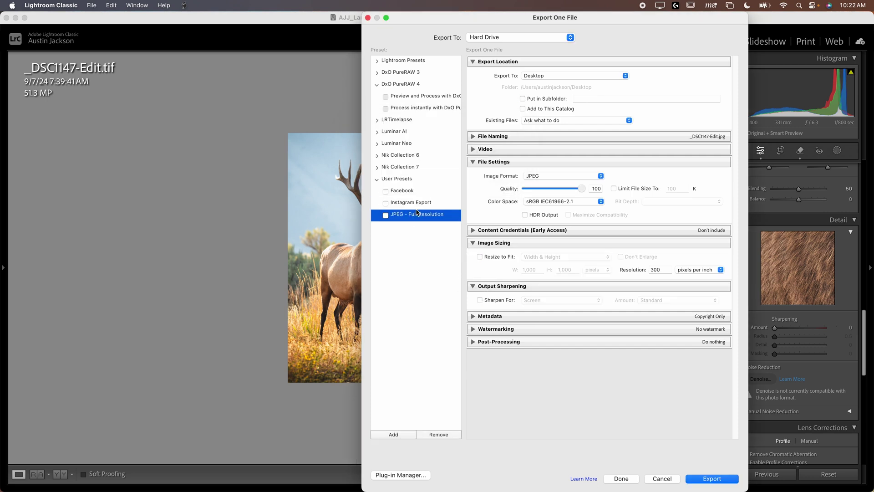
left_click(429, 195)
left_click(425, 214)
left_click(578, 188)
left_click_drag(579, 189, 575, 188)
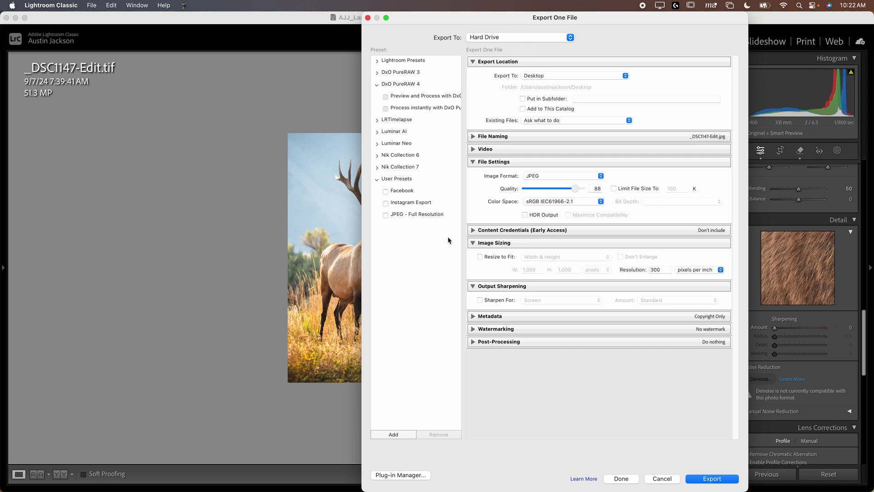
Step: Load the Instagram Export preset and export the elk photo with it
left_click(415, 203)
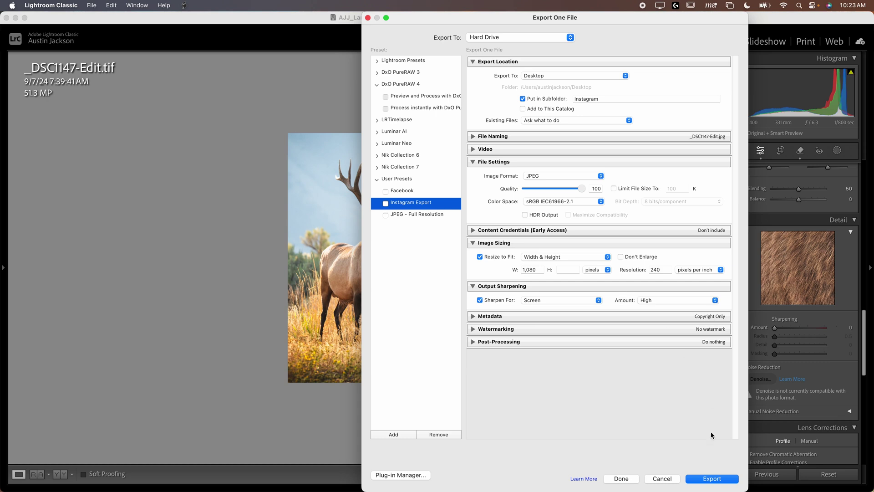
left_click(712, 478)
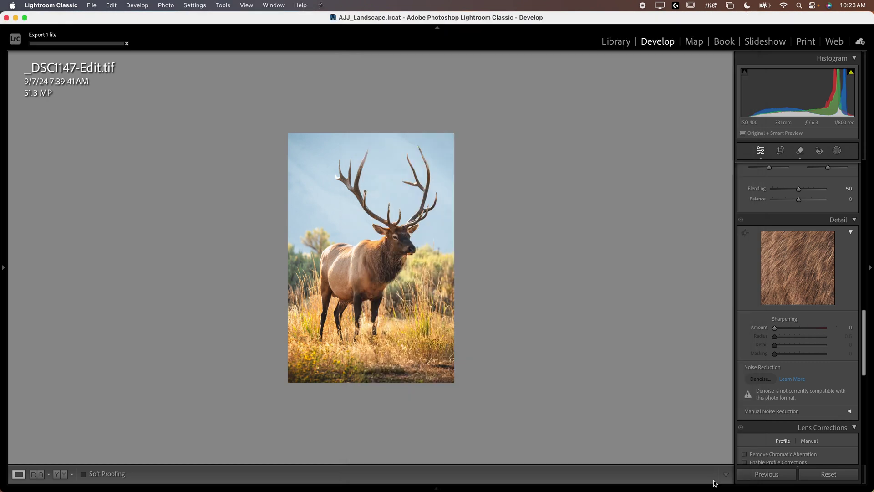